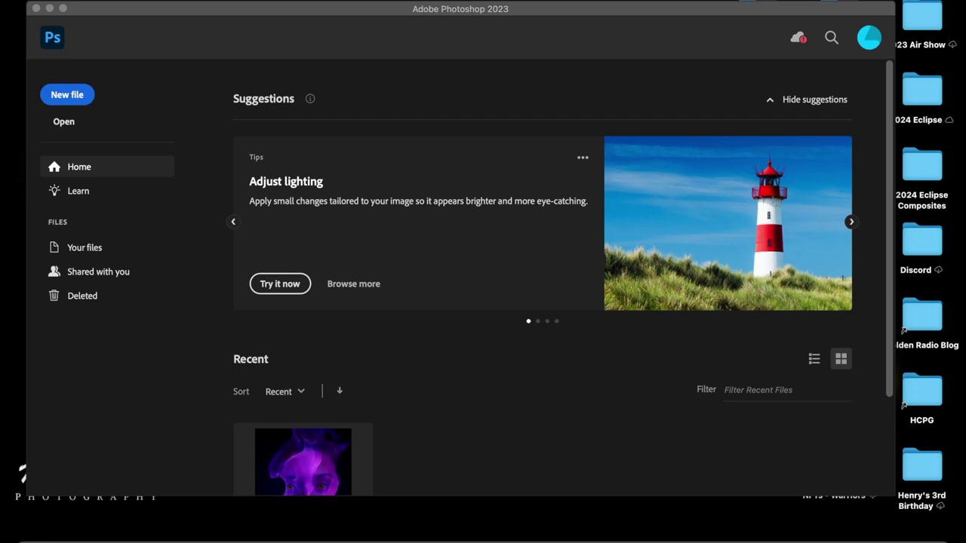
# - Create a new 8000 x 1000 px RGB document with a white background and a resolution of 300 pixels/inch
pyautogui.click(67, 94)
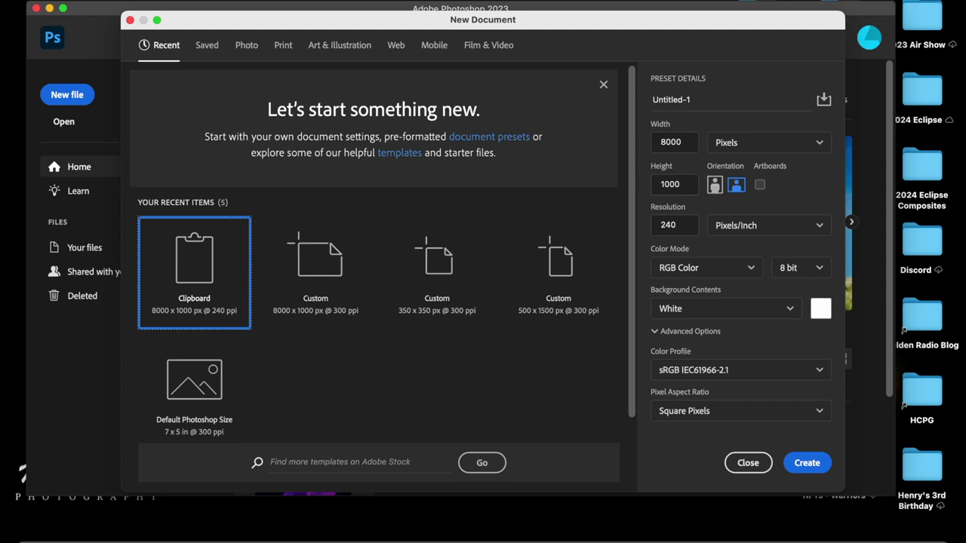
pyautogui.doubleClick(668, 225)
pyautogui.write('300')
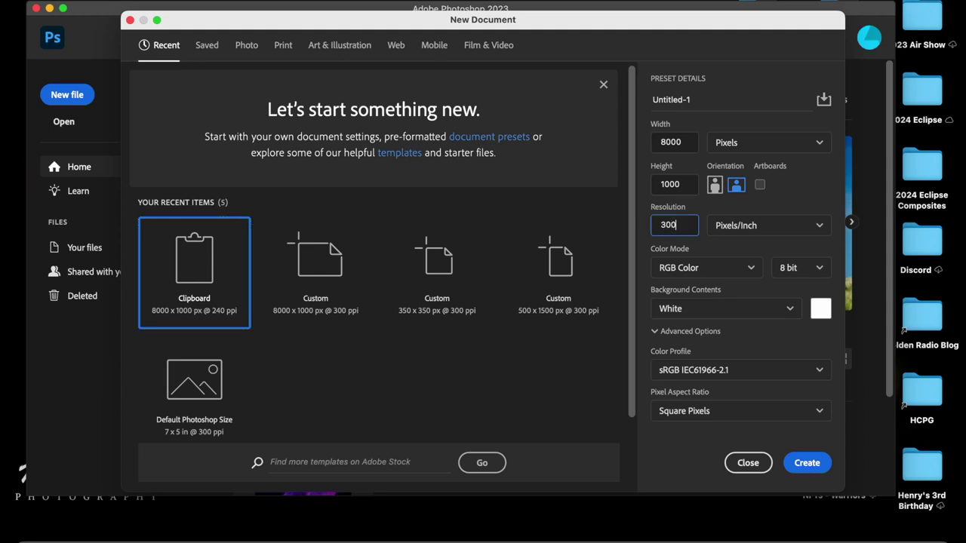
pyautogui.press('Return')
pyautogui.click(806, 463)
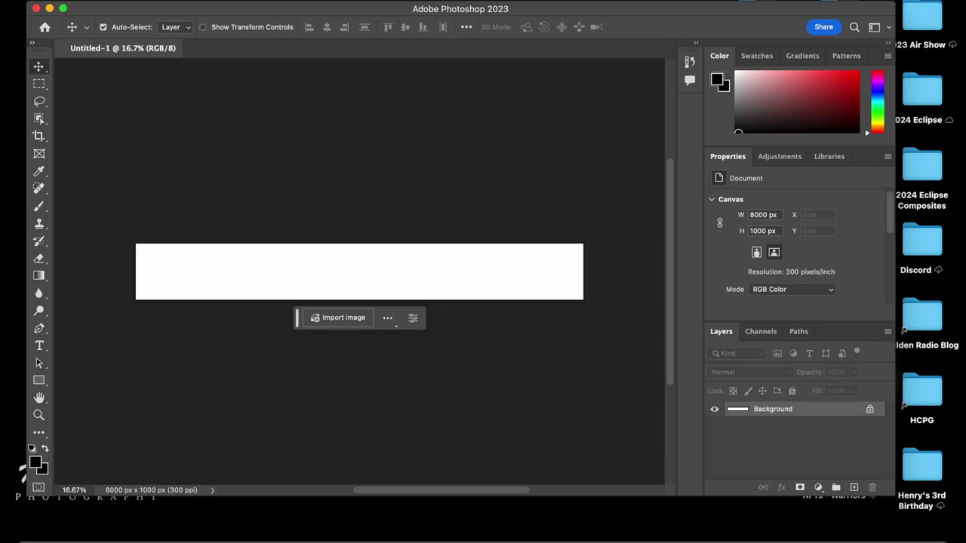
# - Open all the images, 1.jpg to 9.jpg, from the 2024 Eclipse folder on the desktop
pyautogui.click(154, 2)
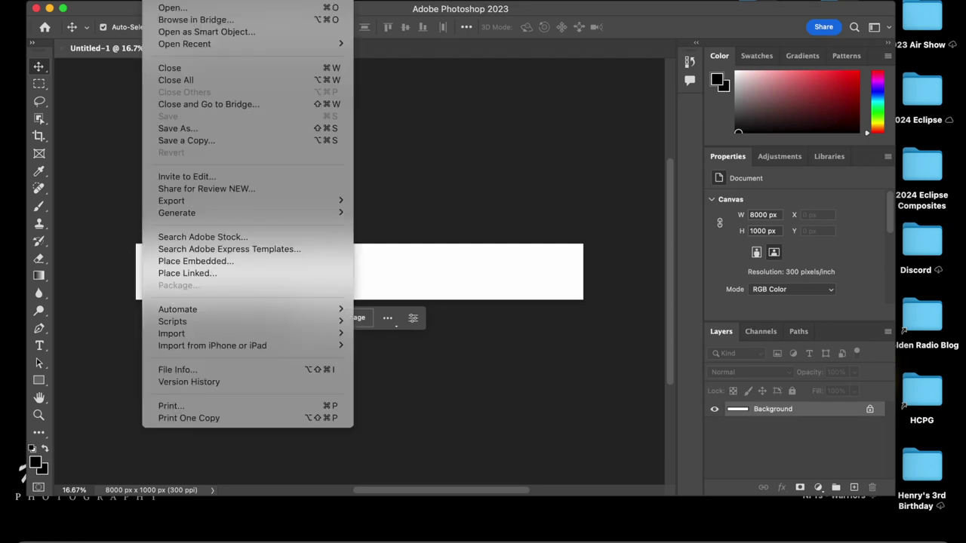
pyautogui.click(173, 7)
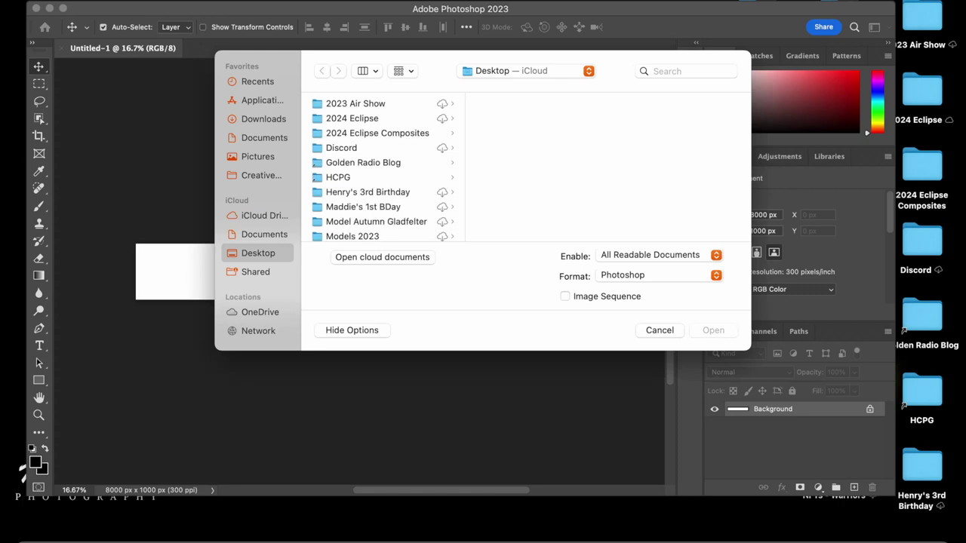
pyautogui.click(352, 118)
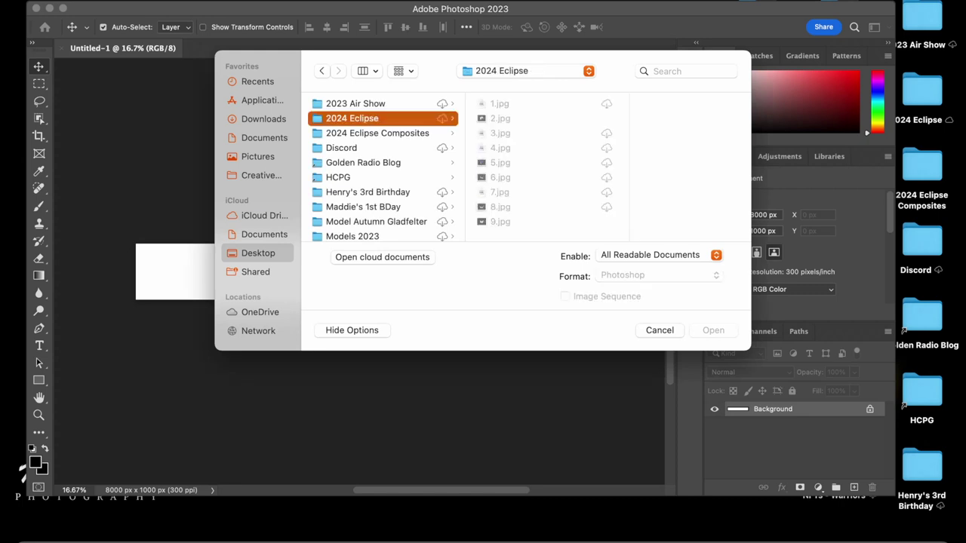
pyautogui.click(500, 103)
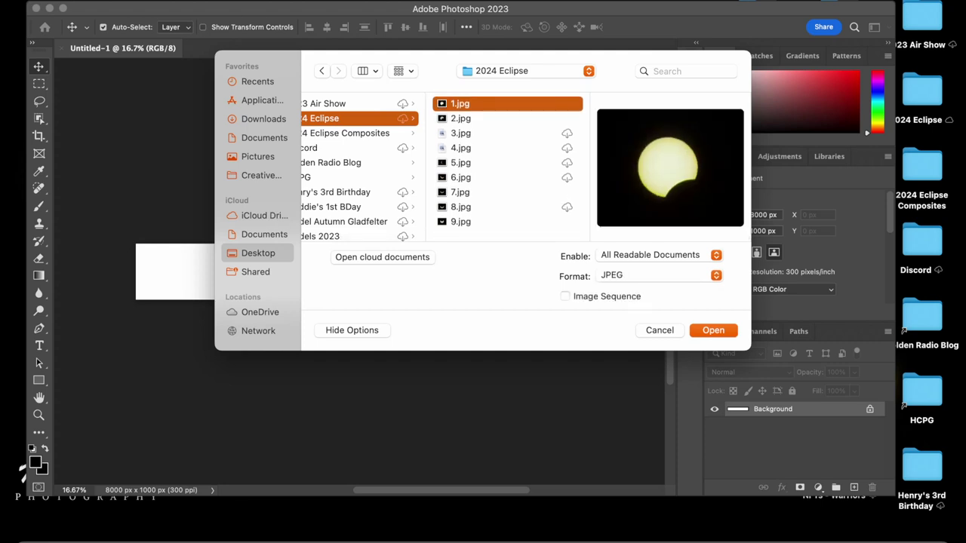
pyautogui.press('super+a')
pyautogui.press('Return')
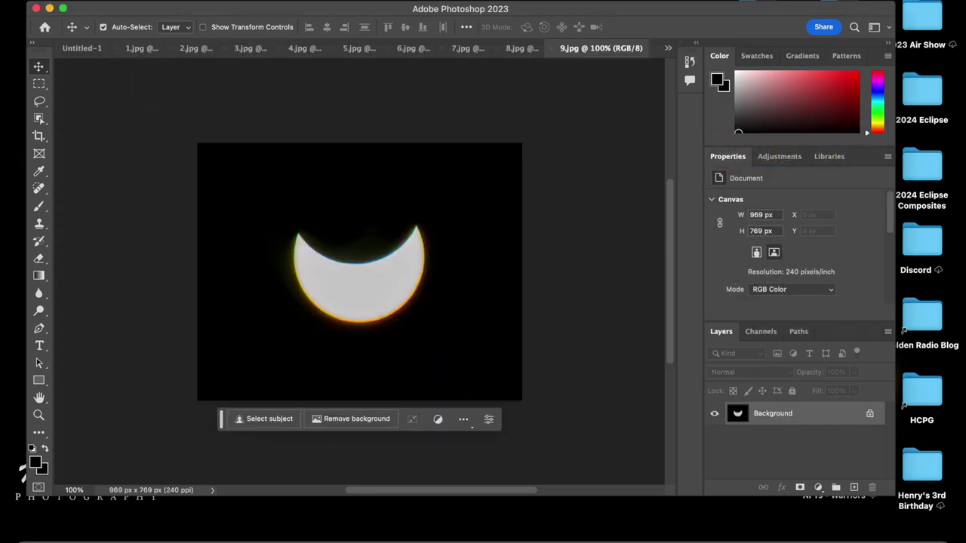
# - Fill the Untitled-1 background with black using the Paint Bucket tool
pyautogui.click(82, 47)
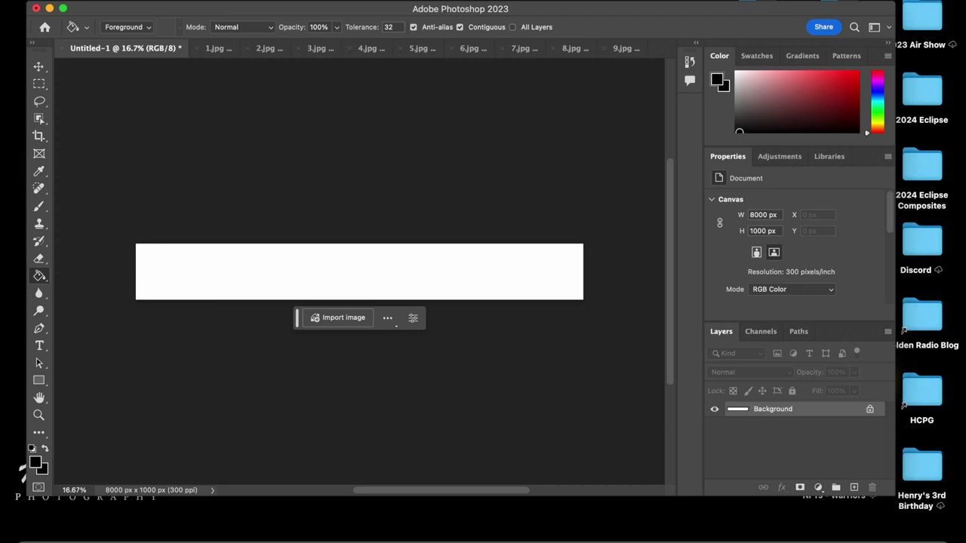
pyautogui.click(339, 279)
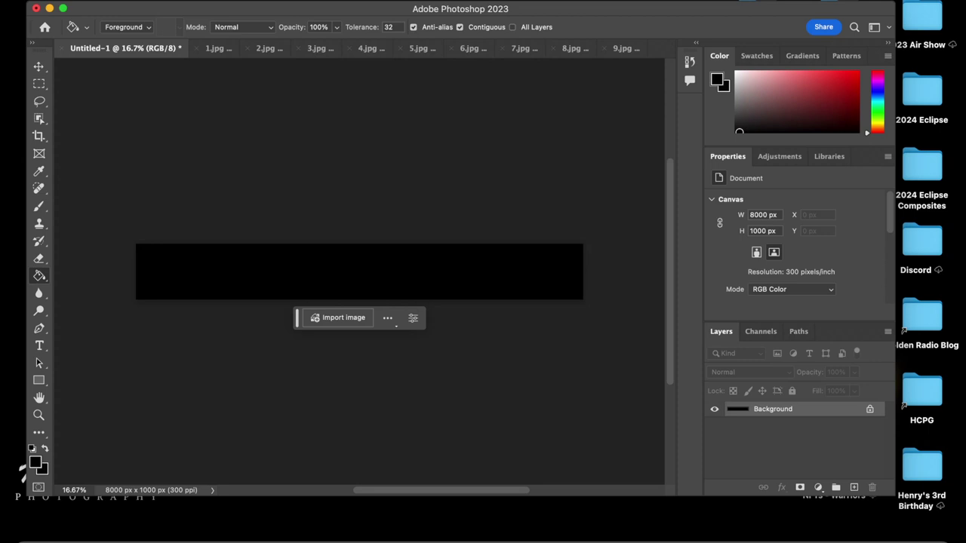
# - Select the whole 1.jpg image with the Rectangular Marquee tool and copy it
pyautogui.click(219, 48)
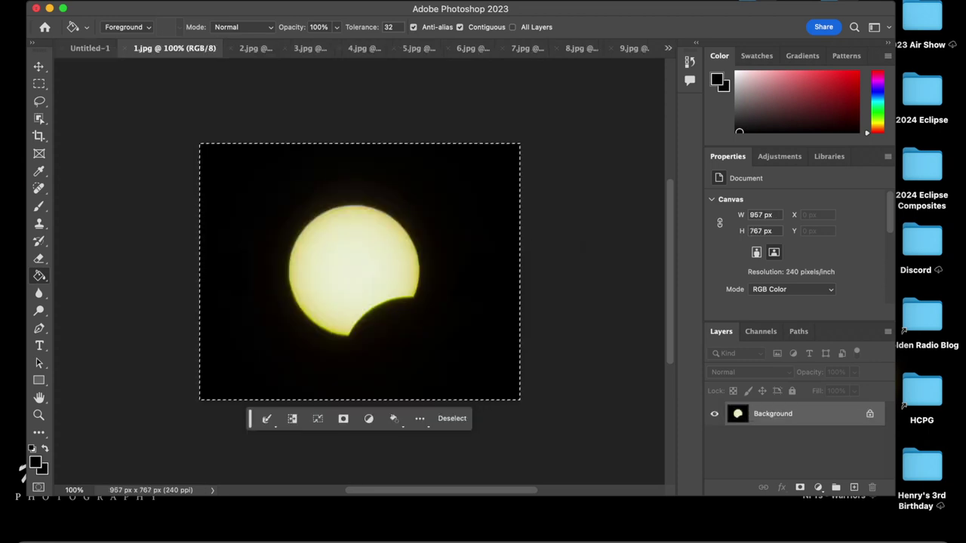
pyautogui.press('m')
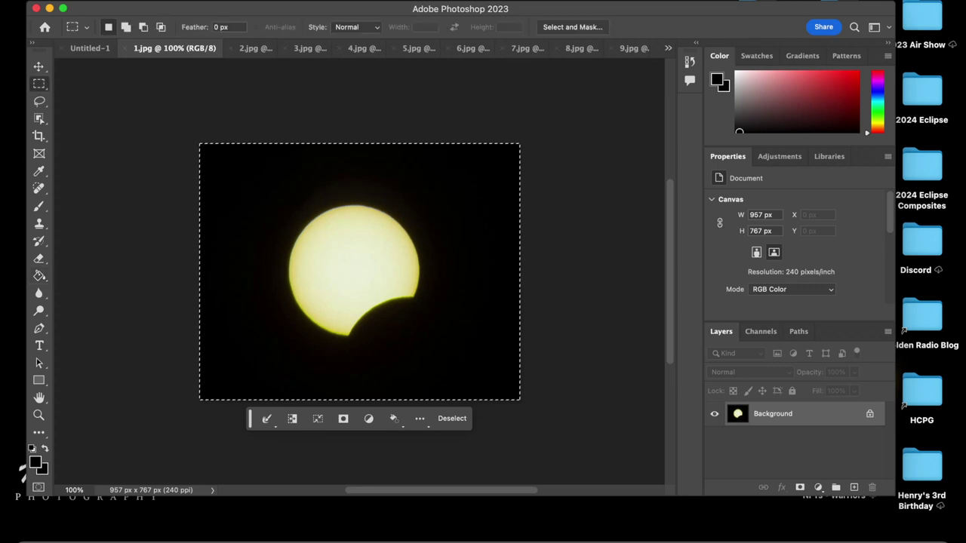
pyautogui.moveTo(200, 144); pyautogui.dragTo(528, 403)
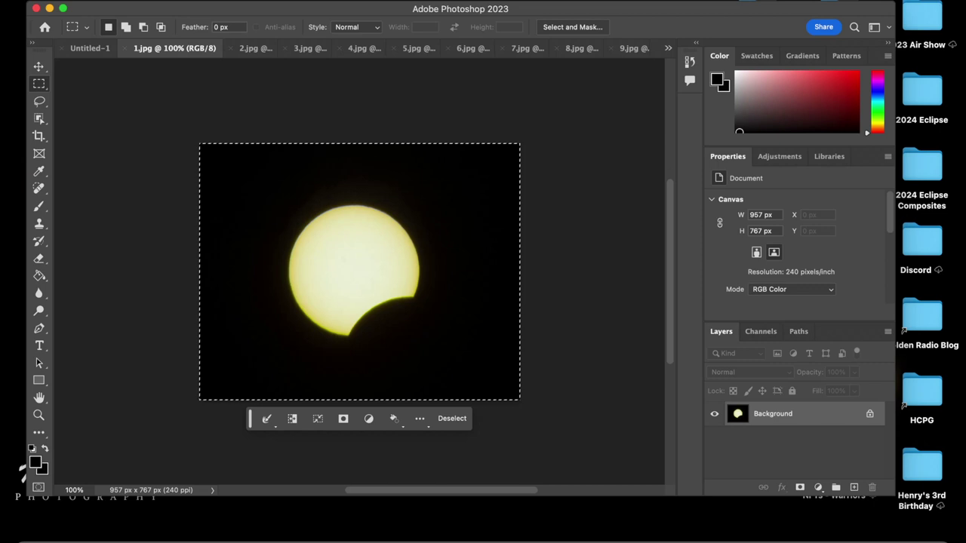
pyautogui.click(186, 0)
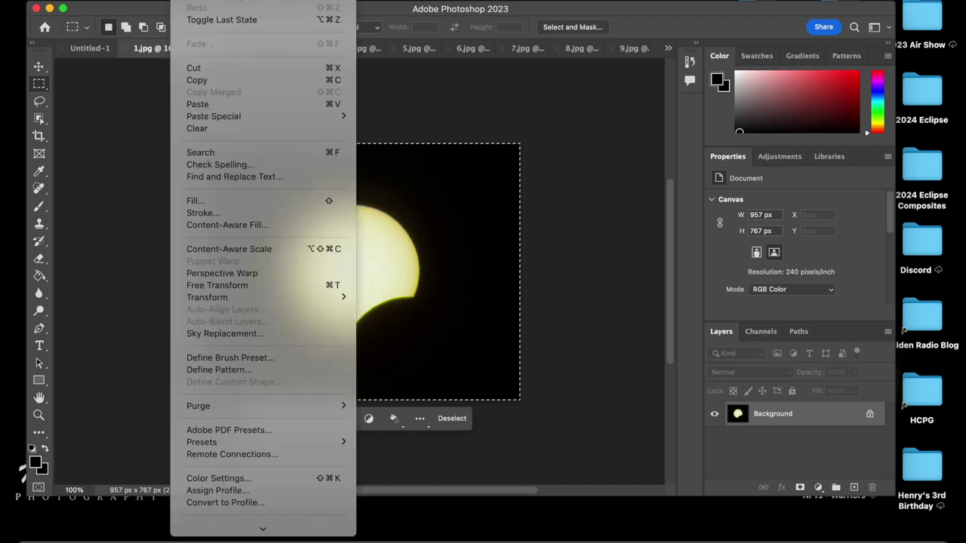
pyautogui.click(196, 80)
# - Paste the copied sun into Untitled-1 and move it to the left end of the canvas, at about X 0 px, Y 117 px
pyautogui.click(90, 48)
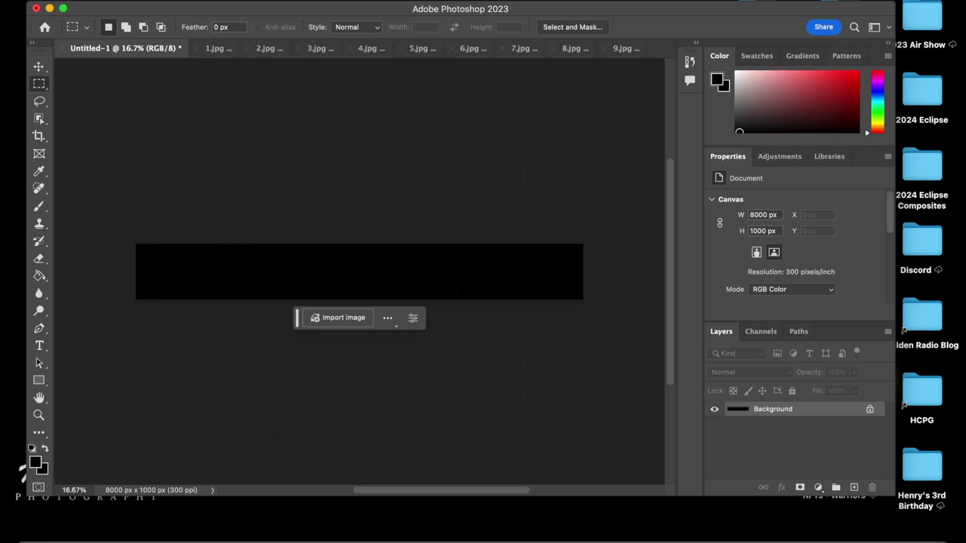
pyautogui.click(186, 0)
pyautogui.click(197, 105)
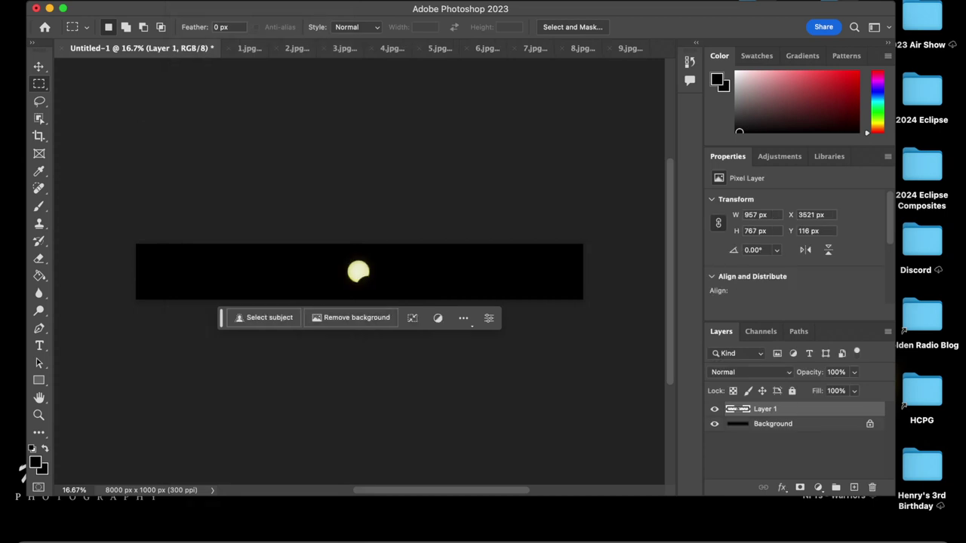
pyautogui.press('v')
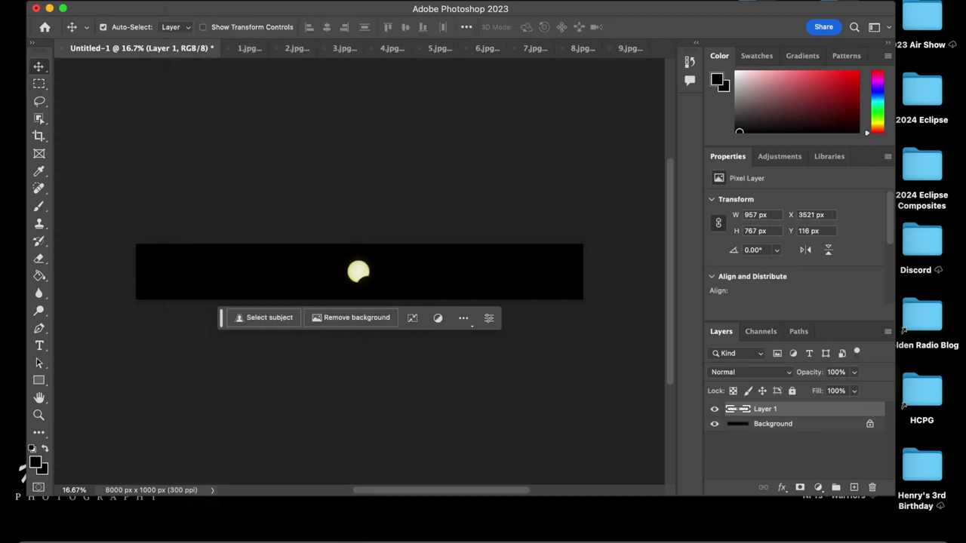
pyautogui.moveTo(358, 271); pyautogui.dragTo(159, 271)
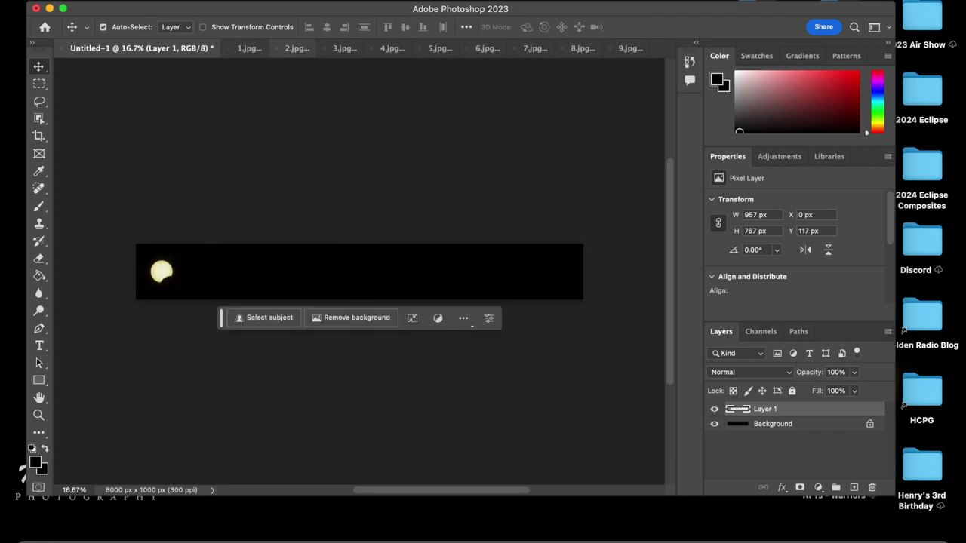
# - Copy the whole 2.jpg image into Untitled-1 and place it beside the first sun, at about X 667 px, Y 147 px
pyautogui.click(296, 47)
pyautogui.press('m')
pyautogui.moveTo(213, 152); pyautogui.dragTo(578, 445)
pyautogui.hotkey('ctrl', 'c')
pyautogui.click(89, 48)
pyautogui.hotkey('ctrl', 'v')
pyautogui.hotkey('ctrl', 'v')
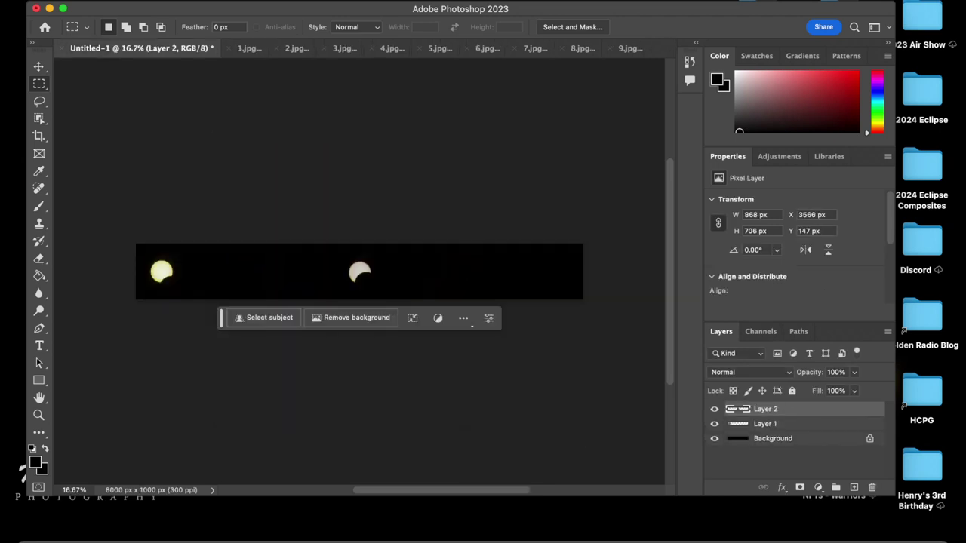
pyautogui.press('v')
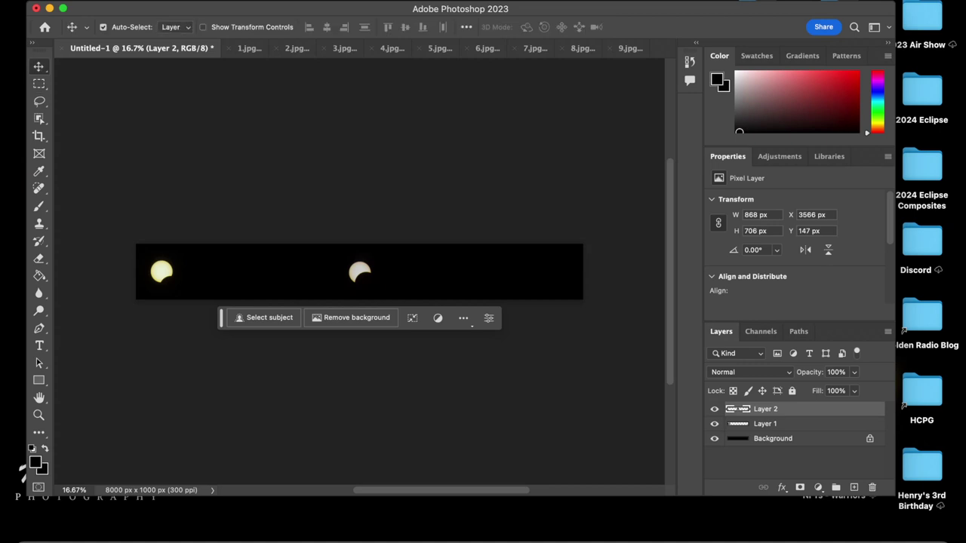
pyautogui.moveTo(360, 272); pyautogui.dragTo(198, 272)
# - Copy the whole 3.jpg image into Untitled-1 and place it right of the second sun, at about X 1363 px, Y 172 px
pyautogui.click(333, 48)
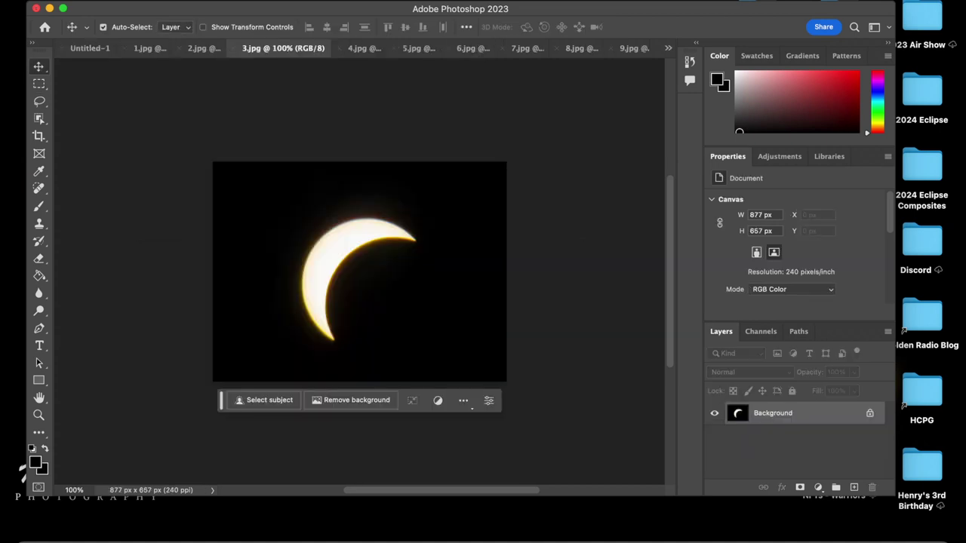
pyautogui.click(39, 83)
pyautogui.moveTo(209, 156); pyautogui.dragTo(529, 389)
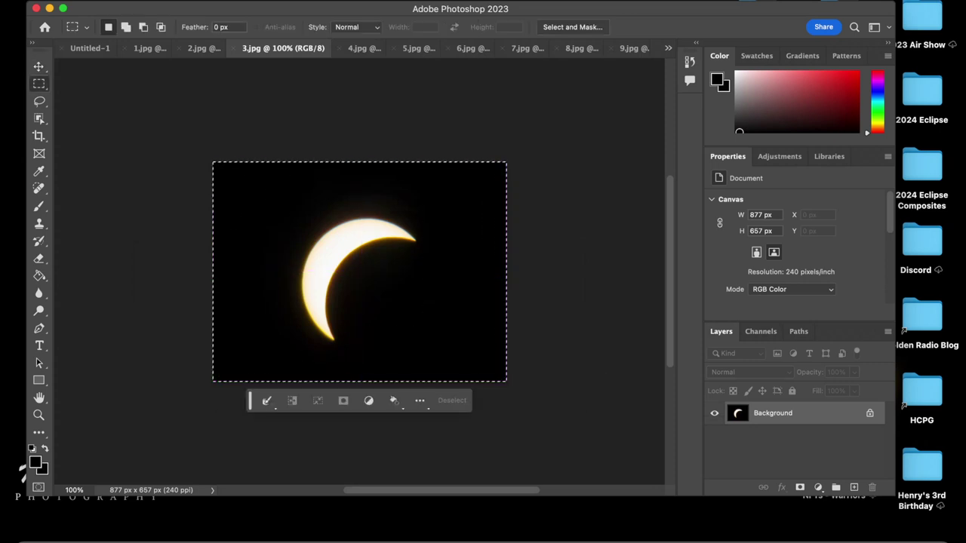
pyautogui.press('super+c')
pyautogui.click(89, 47)
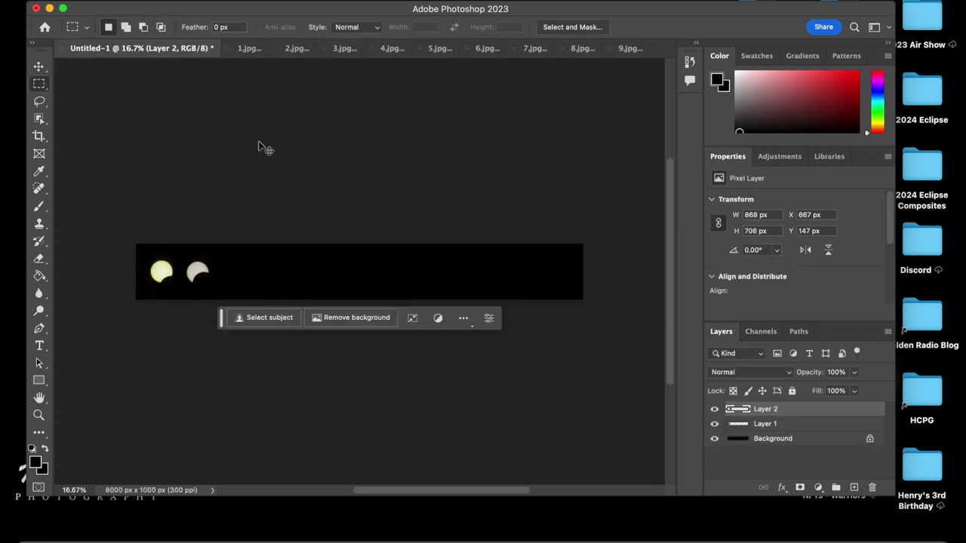
pyautogui.press('super+v')
pyautogui.press('v')
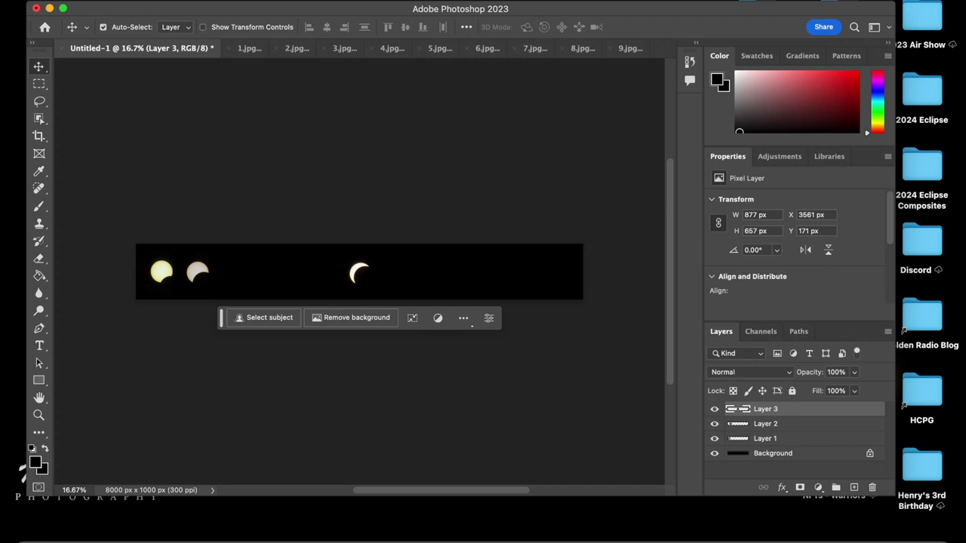
pyautogui.moveTo(359, 273); pyautogui.dragTo(236, 273)
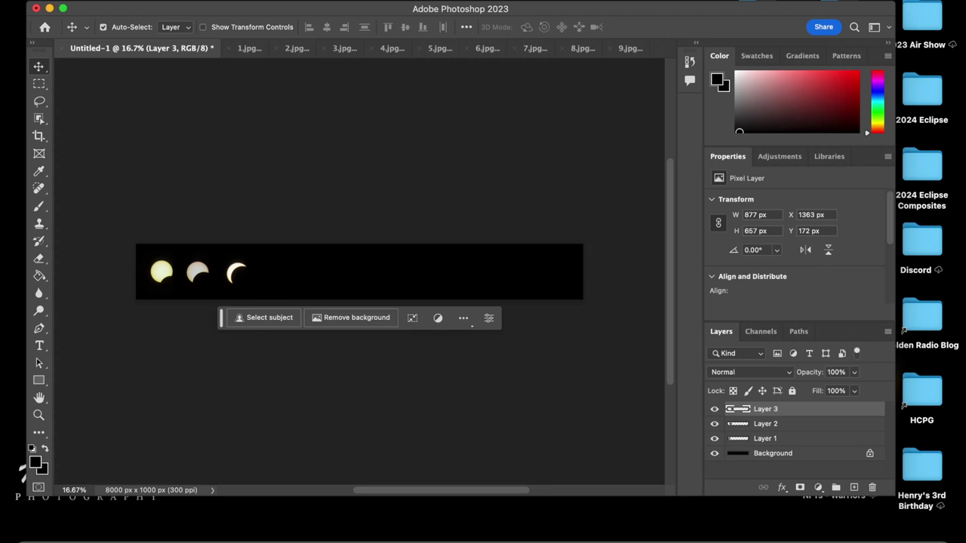
# - Copy the whole 4.jpg image into Untitled-1 and place it right of the third sun, at about X 2113 px, Y 194 px
pyautogui.click(392, 48)
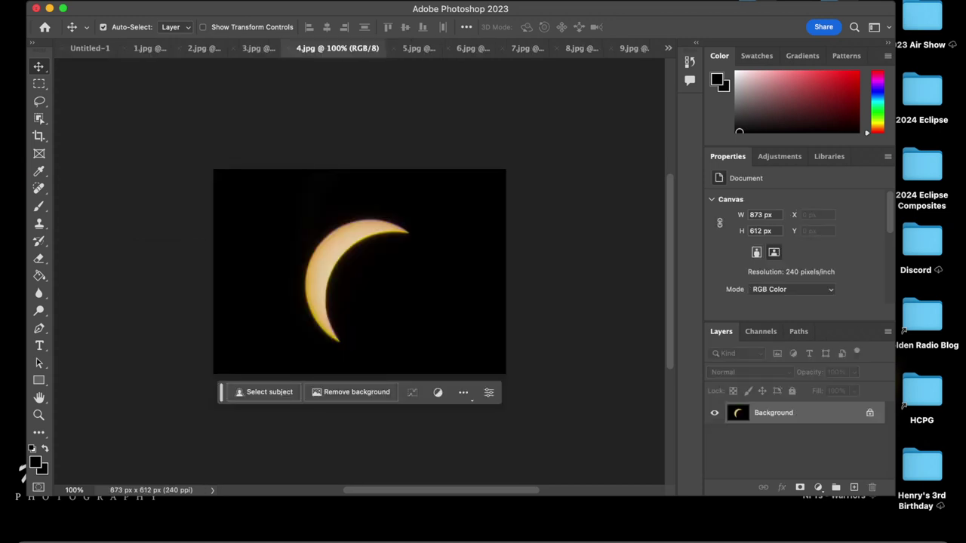
pyautogui.press('m')
pyautogui.moveTo(213, 169); pyautogui.dragTo(551, 421)
pyautogui.hotkey('ctrl', 'c')
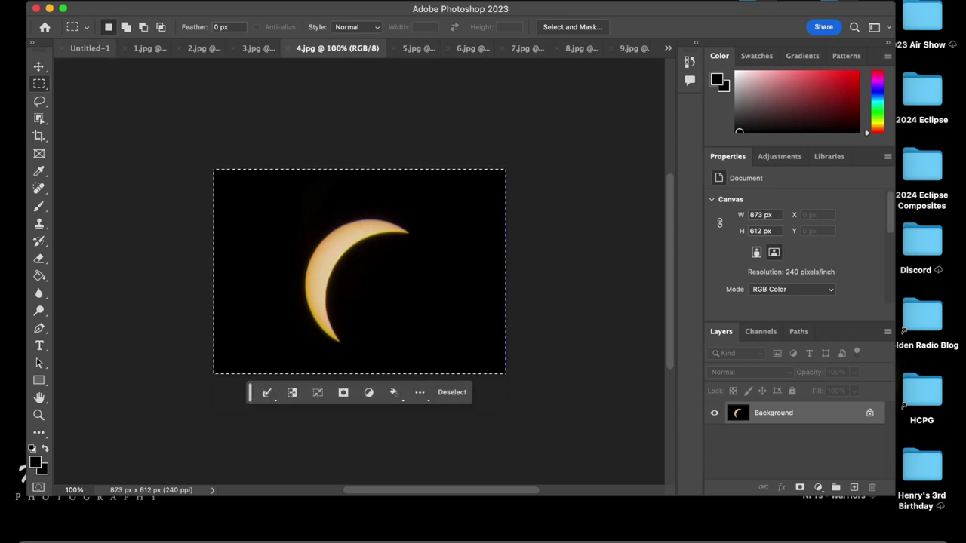
pyautogui.click(89, 47)
pyautogui.hotkey('ctrl', 'v')
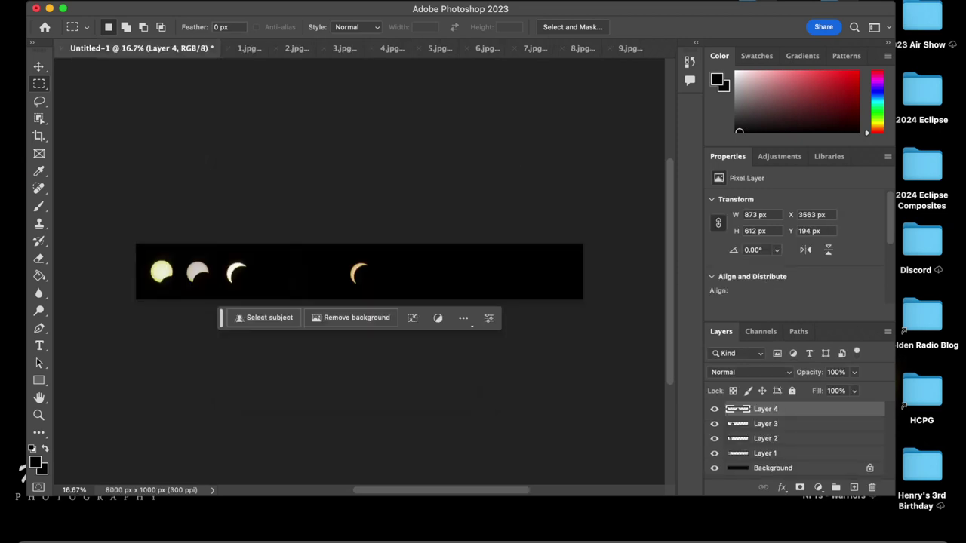
pyautogui.press('v')
pyautogui.moveTo(358, 272); pyautogui.dragTo(278, 271)
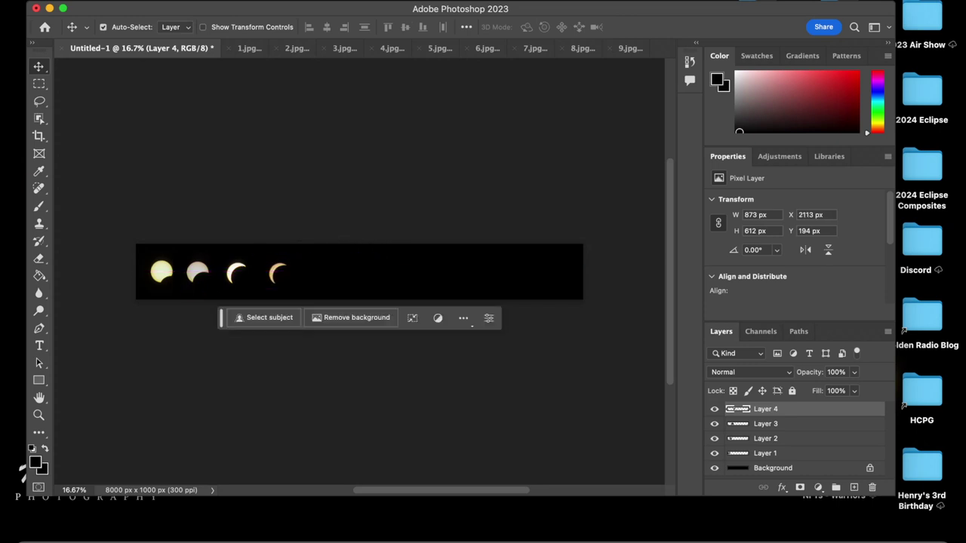
# - Copy the whole 5.jpg image into Untitled-1 and move it next to the fourth sun in the row
pyautogui.click(440, 47)
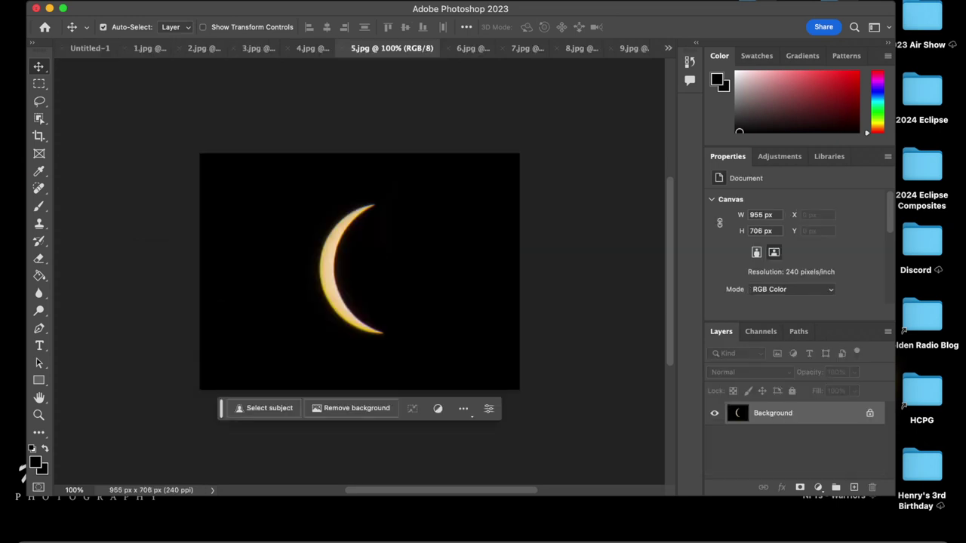
pyautogui.press('m')
pyautogui.moveTo(198, 151); pyautogui.dragTo(623, 407)
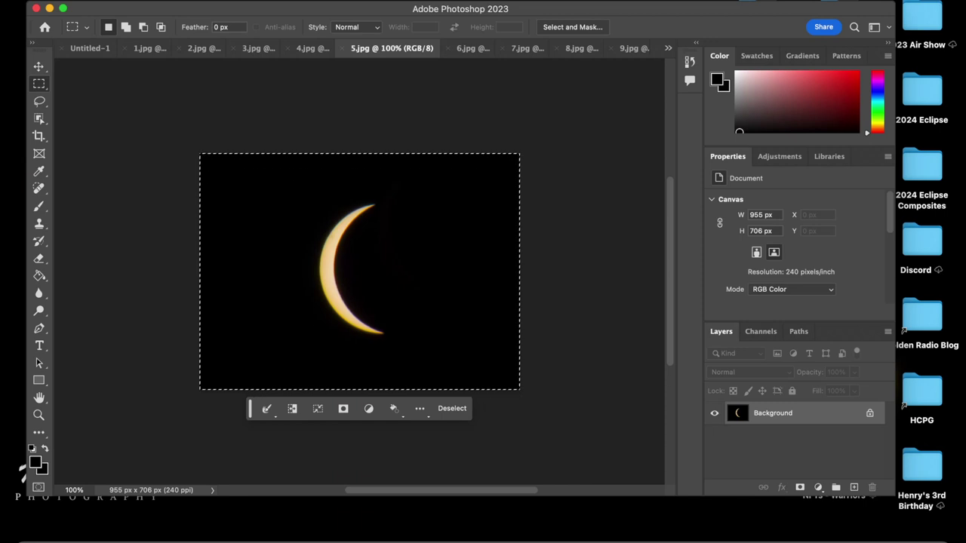
pyautogui.click(90, 47)
pyautogui.hotkey('ctrl', 'v')
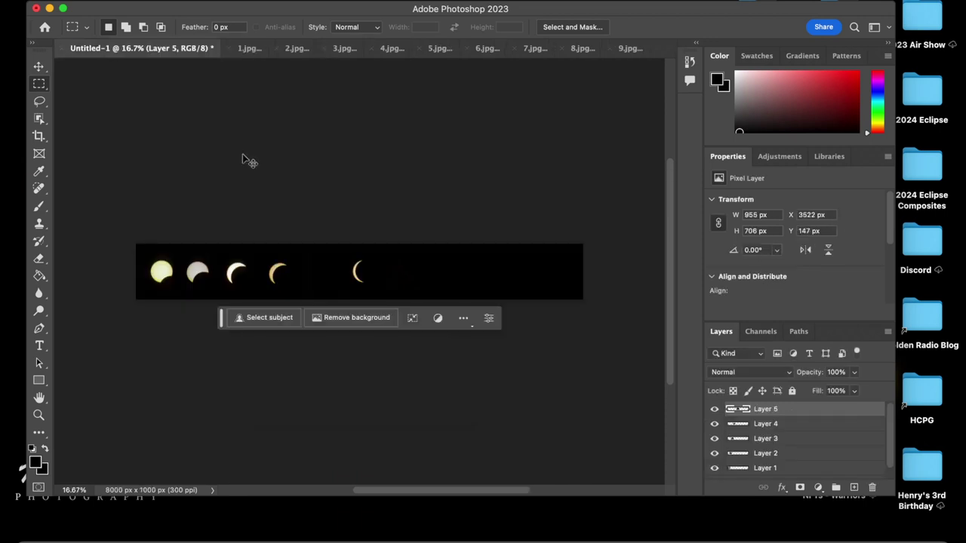
pyautogui.press('v')
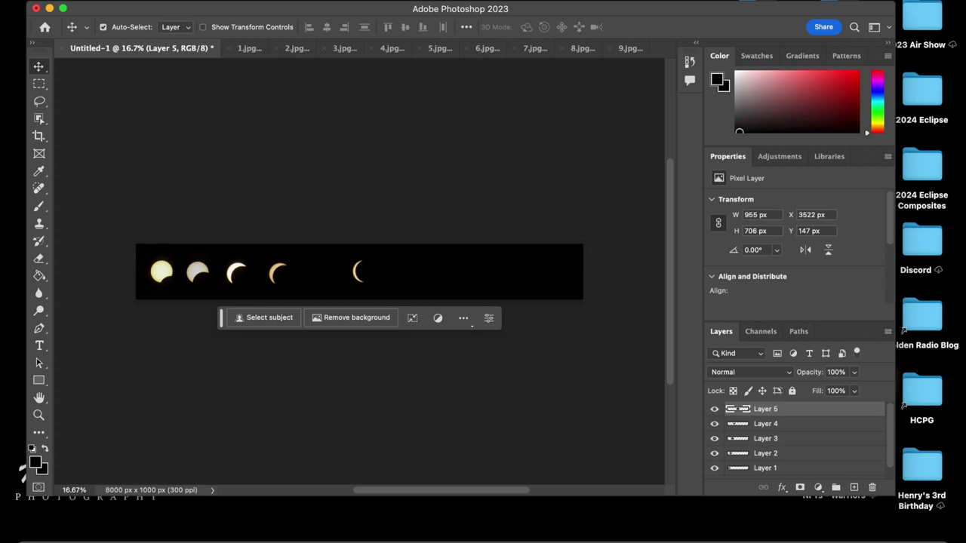
pyautogui.moveTo(358, 272); pyautogui.dragTo(317, 275)
# - Copy the whole 6.jpg image and return to the Untitled-1 document
pyautogui.click(488, 47)
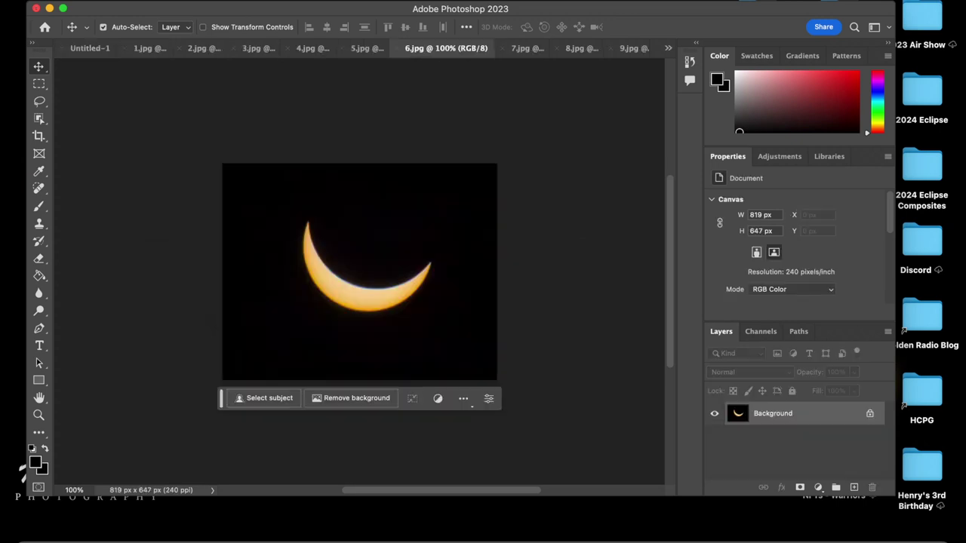
pyautogui.press('m')
pyautogui.moveTo(220, 162); pyautogui.dragTo(565, 391)
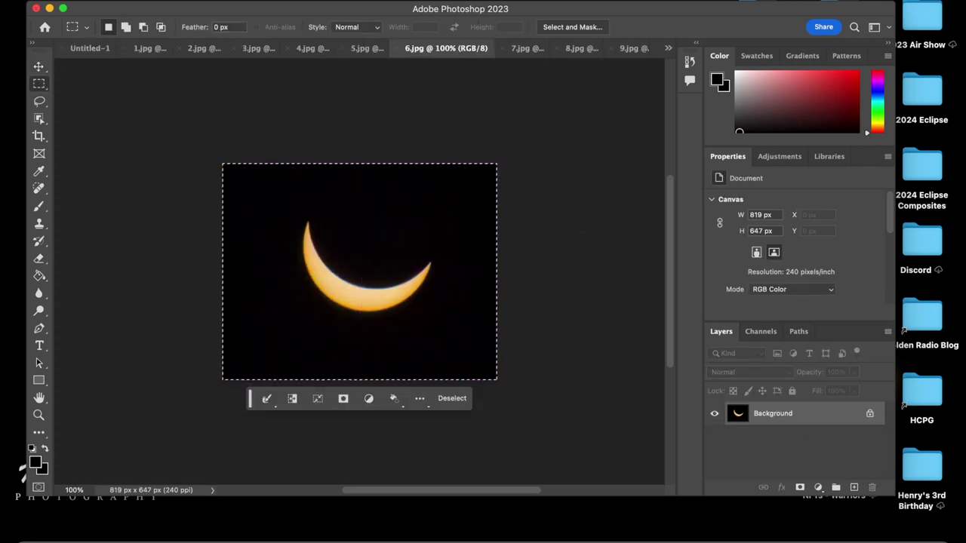
pyautogui.press('super+c')
pyautogui.click(75, 47)
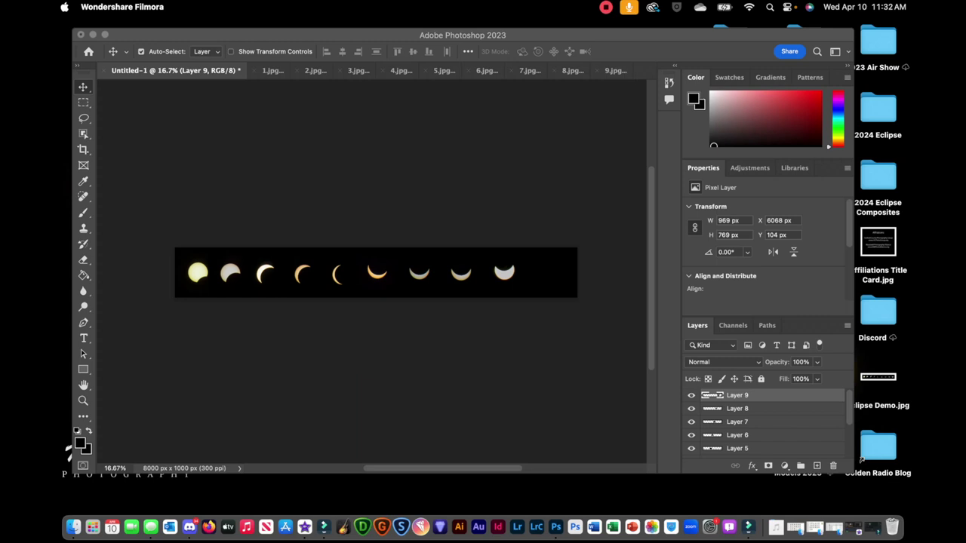
# - Shift the ninth, eighth and seventh suns toward the canvas's right end, placing the seventh at about X 5312 px, Y 77 px
pyautogui.click(83, 86)
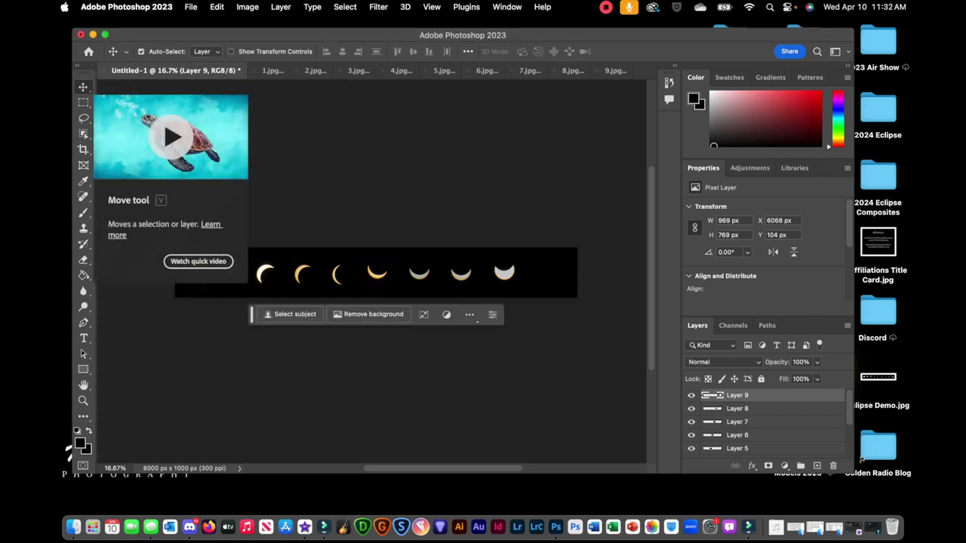
pyautogui.moveTo(504, 274); pyautogui.dragTo(550, 273)
pyautogui.moveTo(461, 274); pyautogui.dragTo(507, 273)
pyautogui.moveTo(420, 273); pyautogui.dragTo(464, 273)
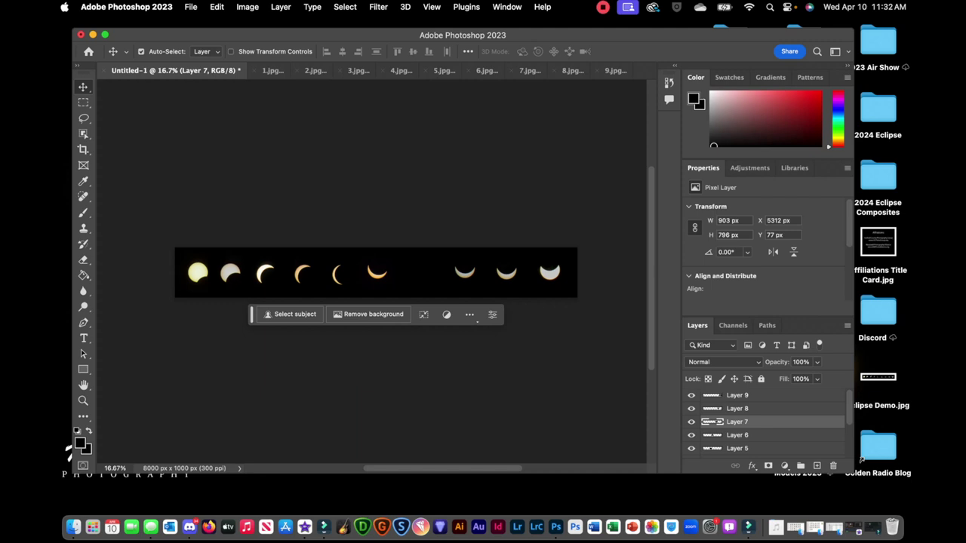
# - Move the sixth and fifth suns right, placing the fifth at about X 3262 px, Y 178 px, and the sixth just beside it
pyautogui.moveTo(377, 273); pyautogui.dragTo(421, 273)
pyautogui.moveTo(337, 274); pyautogui.dragTo(361, 276)
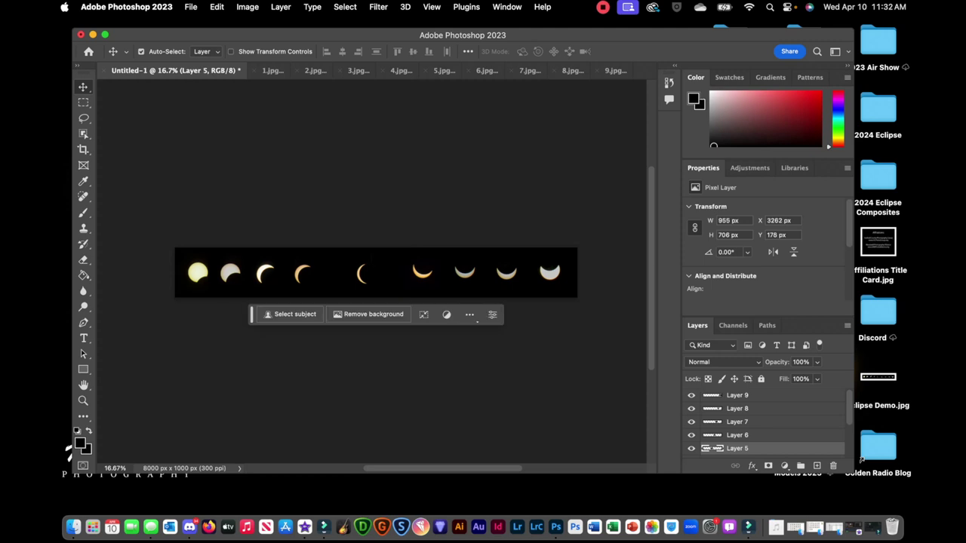
pyautogui.moveTo(427, 261); pyautogui.dragTo(406, 261)
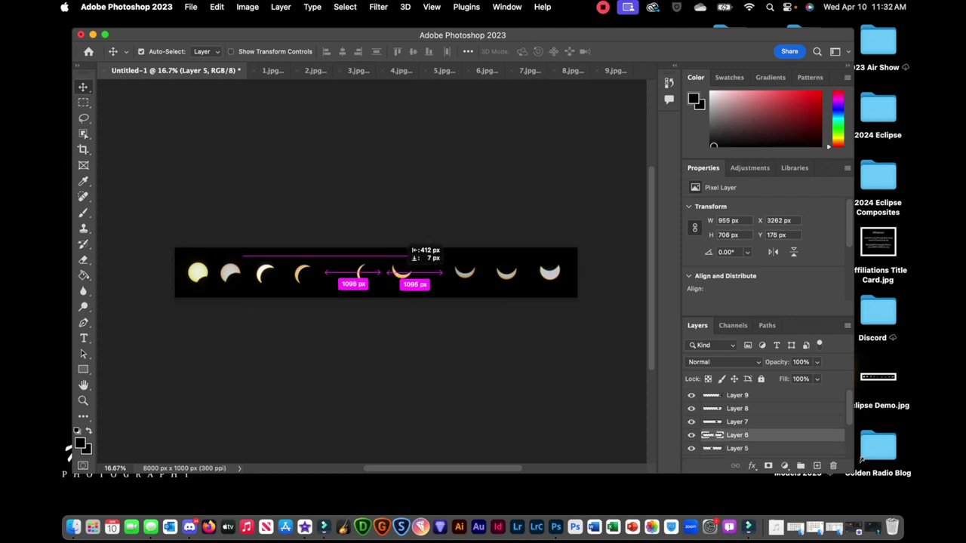
pyautogui.moveTo(406, 260); pyautogui.dragTo(406, 258)
# - Respace the second to sixth suns along the row, with the second at about X 892 px, Y 147 px
pyautogui.moveTo(303, 273); pyautogui.dragTo(241, 268)
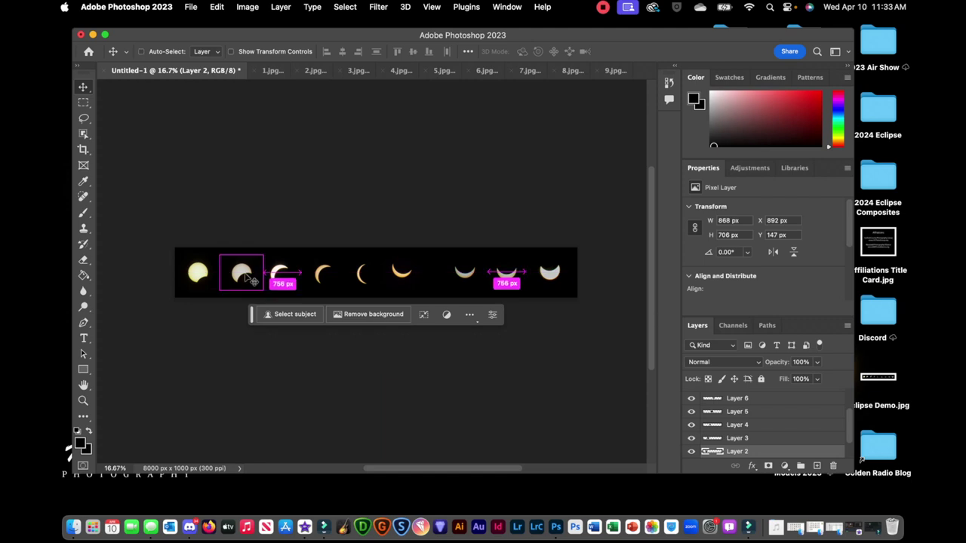
pyautogui.press('super+plus')
pyautogui.press('super+plus')
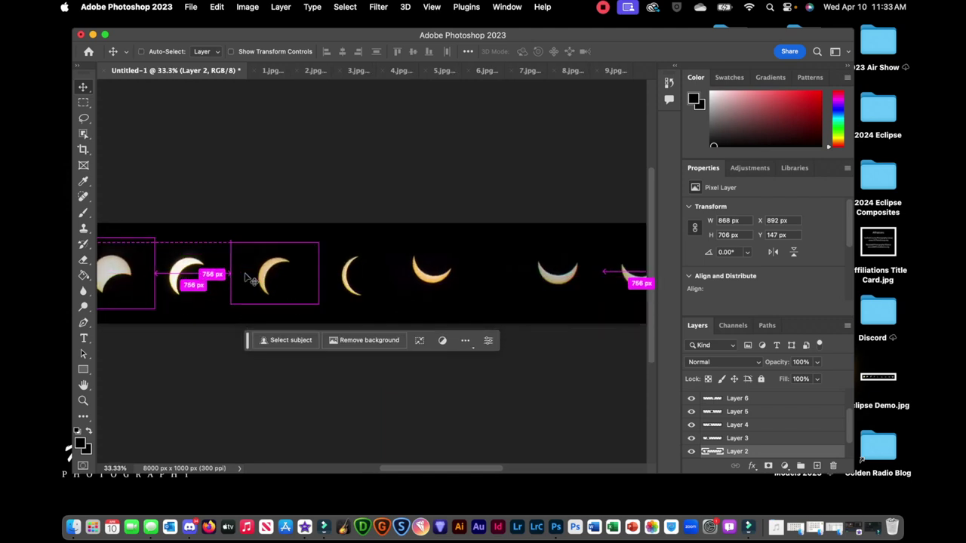
pyautogui.moveTo(269, 269); pyautogui.dragTo(260, 273)
pyautogui.moveTo(353, 276); pyautogui.dragTo(332, 275)
pyautogui.moveTo(427, 273); pyautogui.dragTo(384, 276)
# - Adjust the seventh and eighth suns for even gaps, placing the eighth at about X 6249 px, Y 176 px
pyautogui.press('super+minus')
pyautogui.moveTo(464, 272); pyautogui.dragTo(437, 271)
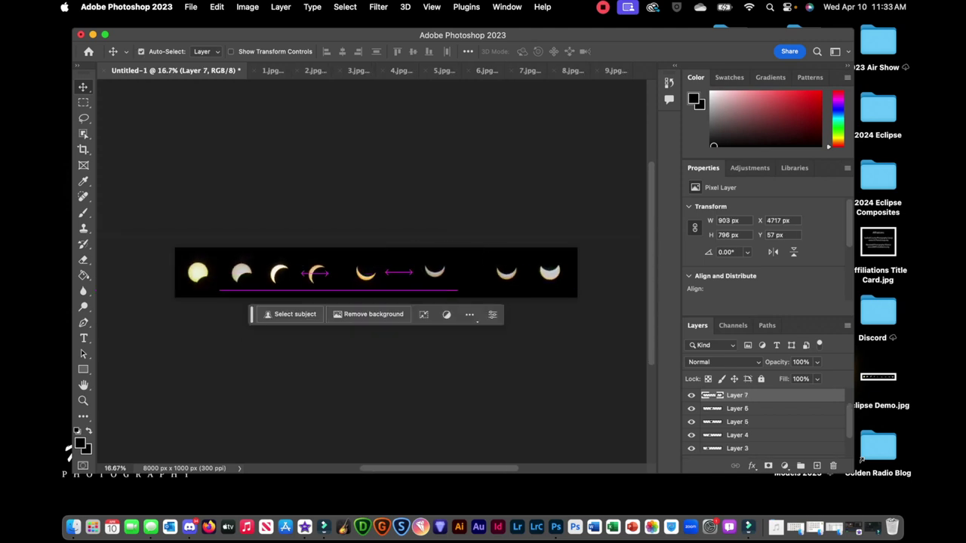
pyautogui.moveTo(508, 270); pyautogui.dragTo(504, 269)
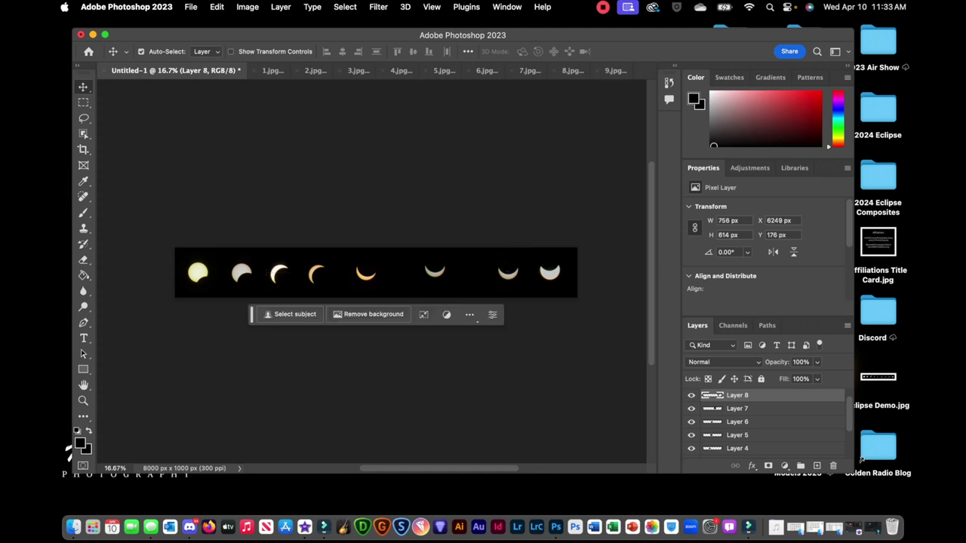
pyautogui.moveTo(439, 269); pyautogui.dragTo(461, 273)
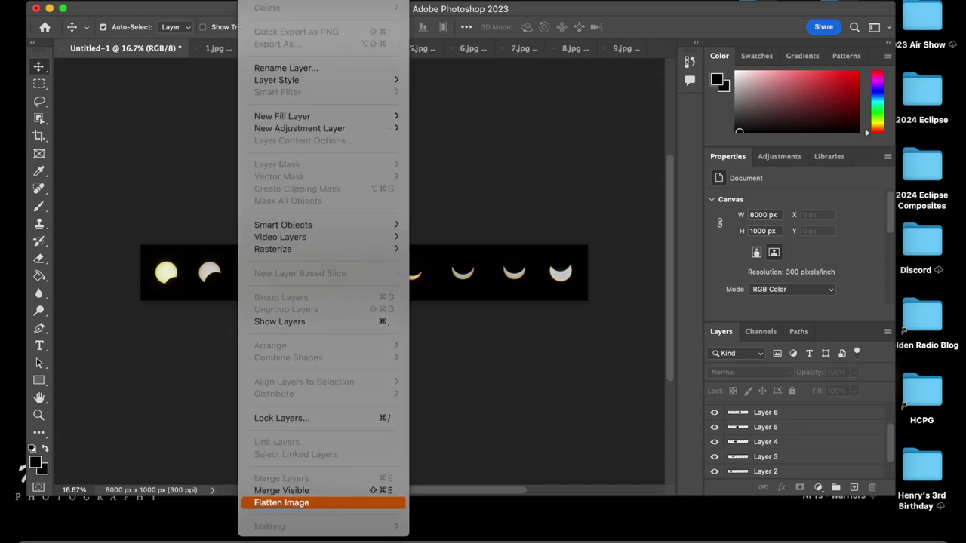
# - Flatten the composite into one image and export it as a JPG at quality 7, keeping 8000 x 1000 px
pyautogui.click(324, 503)
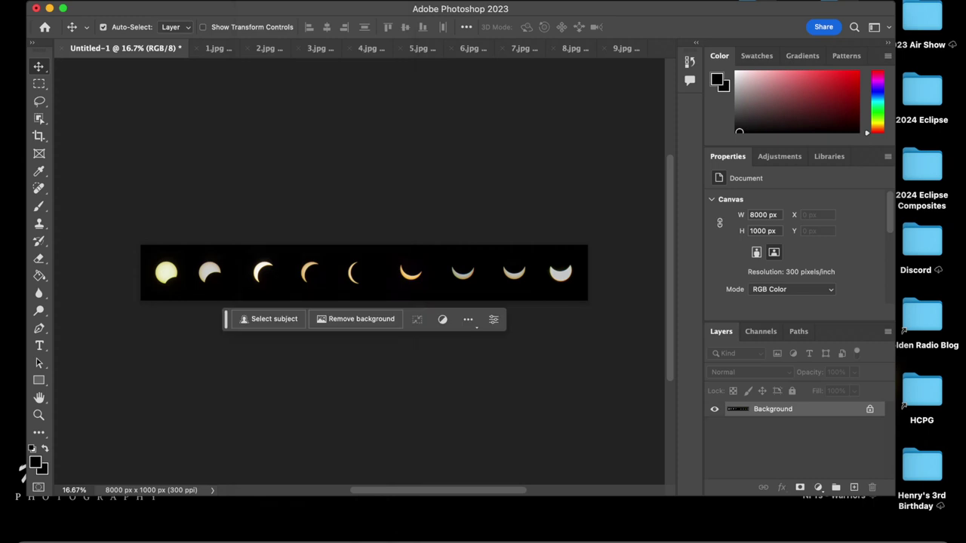
pyautogui.click(157, 1)
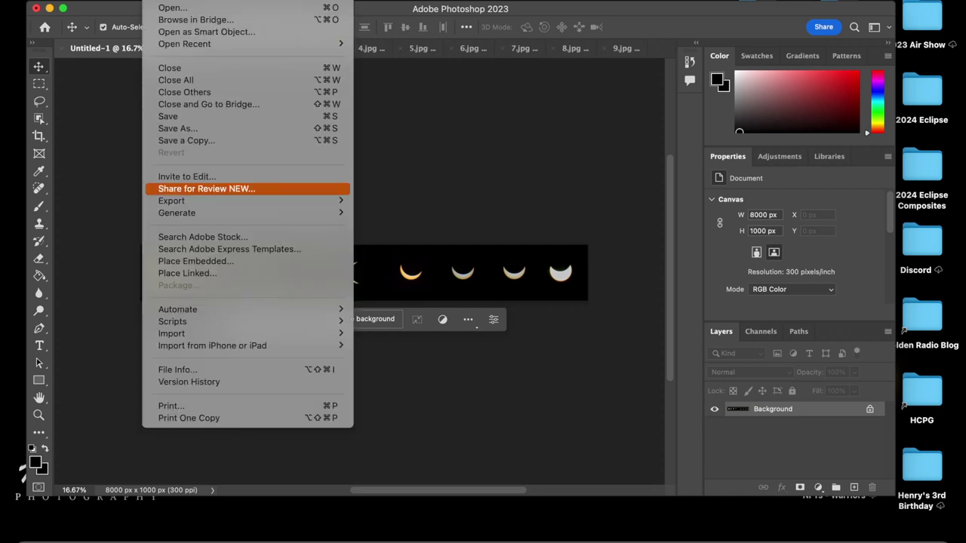
pyautogui.moveTo(227, 201)
pyautogui.click(408, 212)
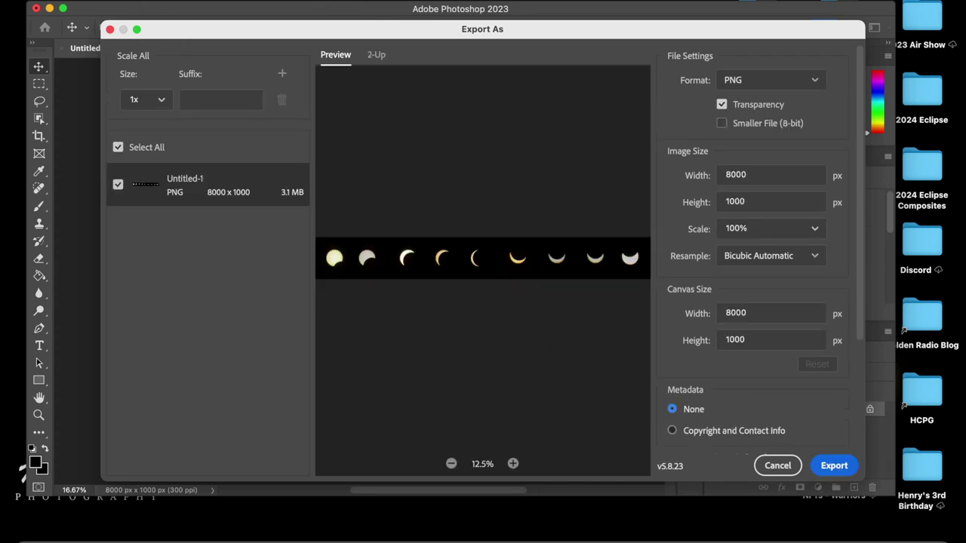
pyautogui.click(770, 81)
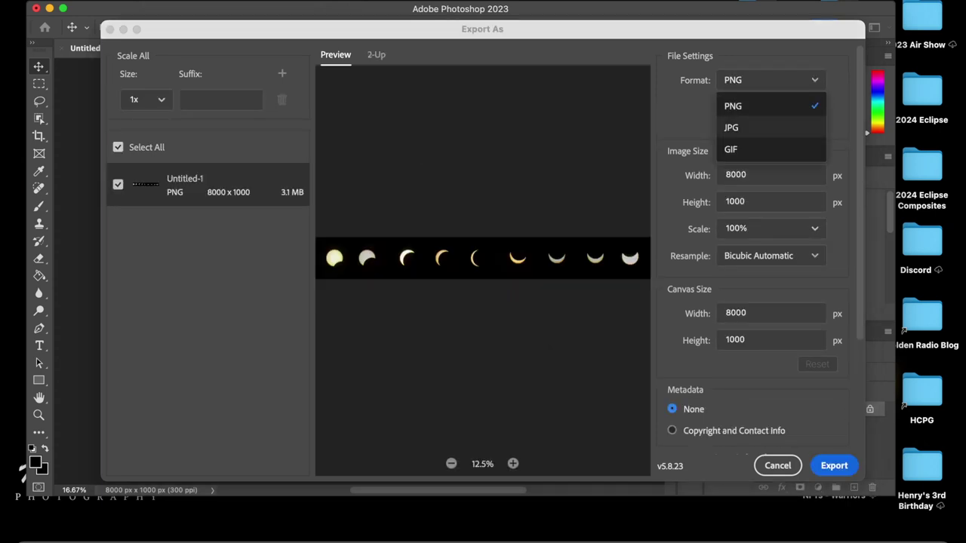
pyautogui.click(756, 125)
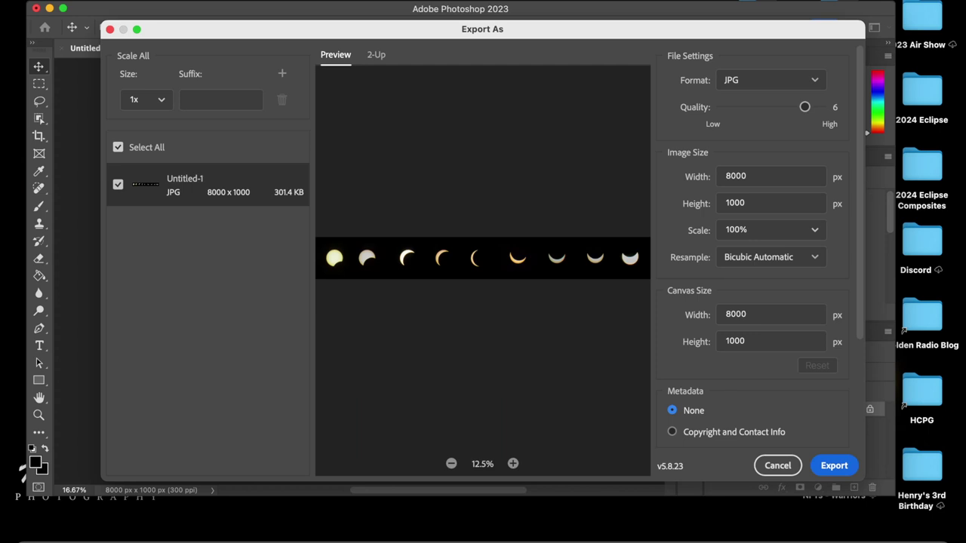
pyautogui.moveTo(805, 107); pyautogui.dragTo(821, 106)
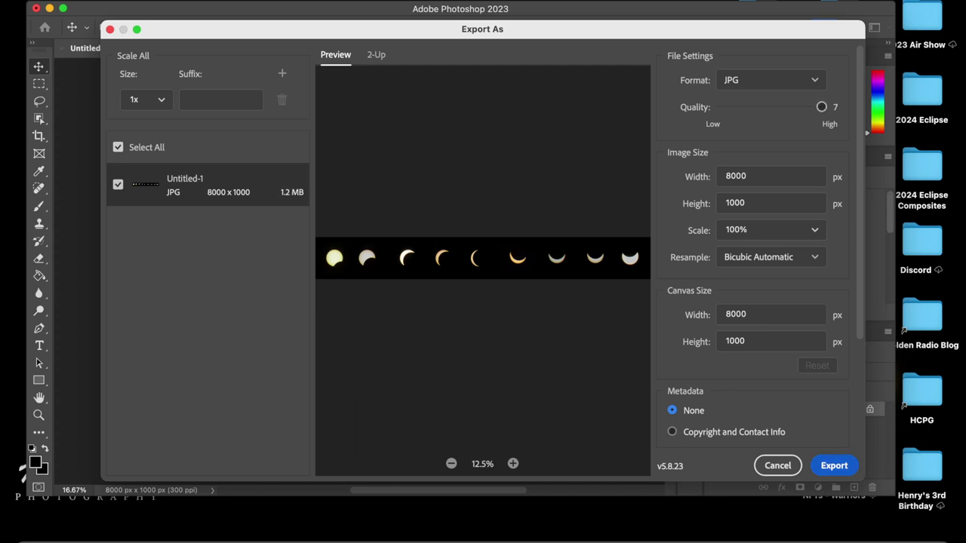
pyautogui.press('Return')
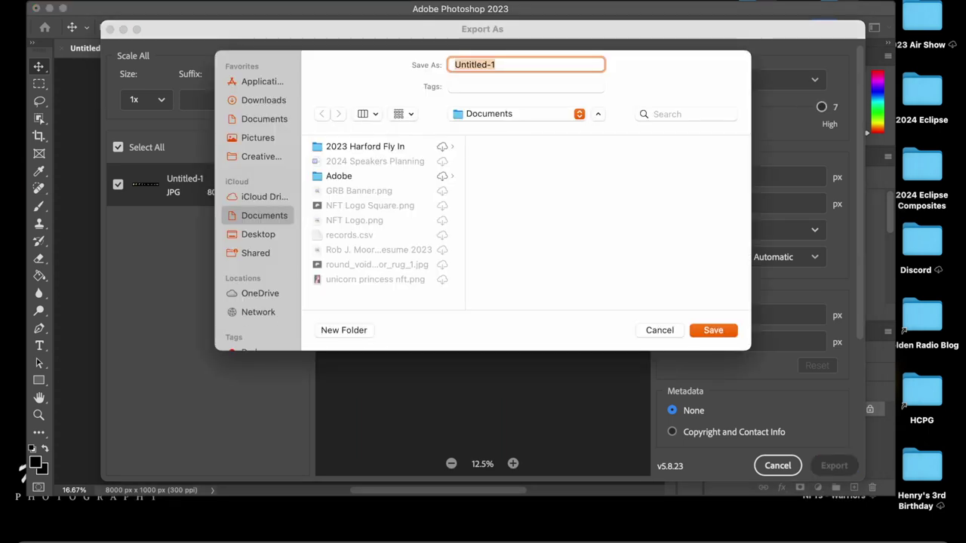
# - Save the exported file to the Desktop under the name Eclipse Demo
pyautogui.write('Eclipse Dem')
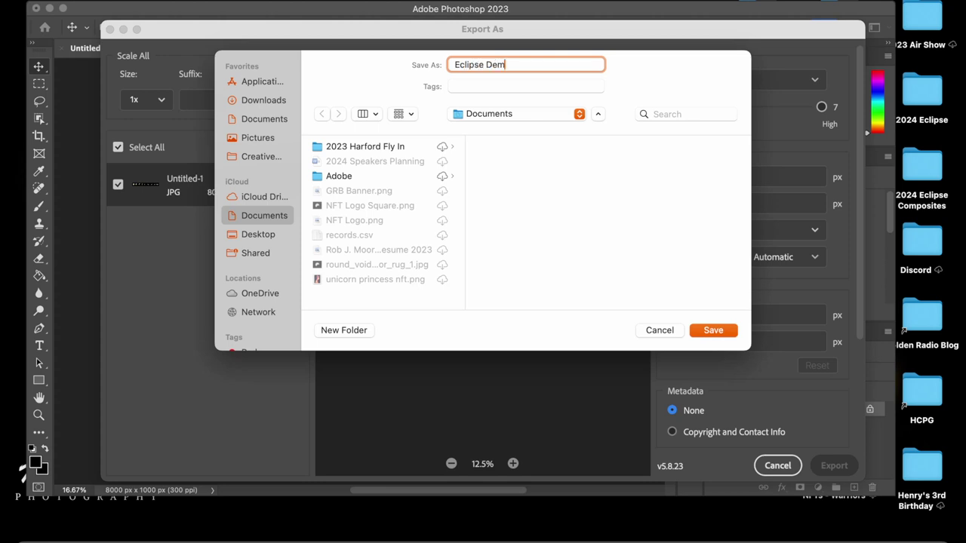
pyautogui.write('o')
pyautogui.click(257, 234)
pyautogui.press('Return')
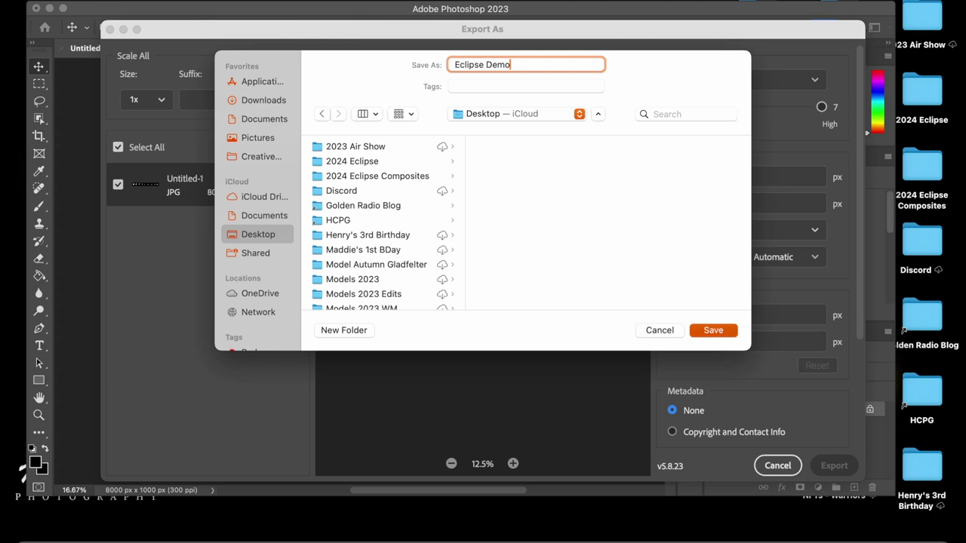
pyautogui.press('Return')
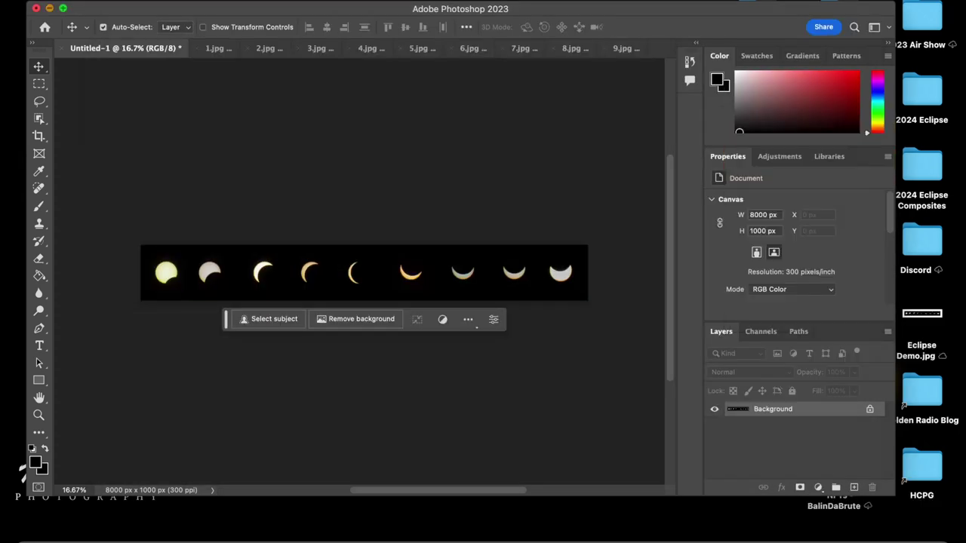
# - Minimize the editor window and open Eclipse Demo.jpg from the desktop in Preview to check the finished composite
pyautogui.click(49, 8)
pyautogui.doubleClick(922, 314)
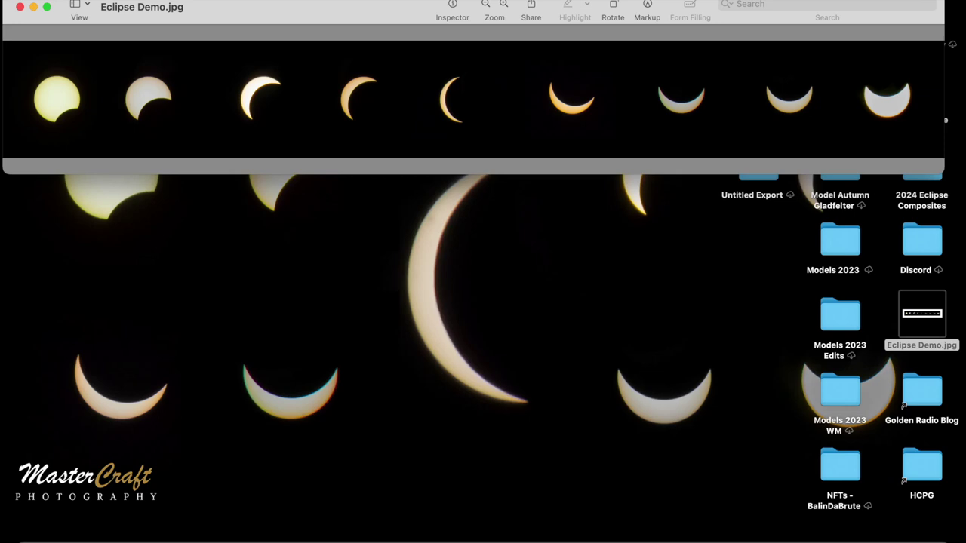
pyautogui.click(313, 523)
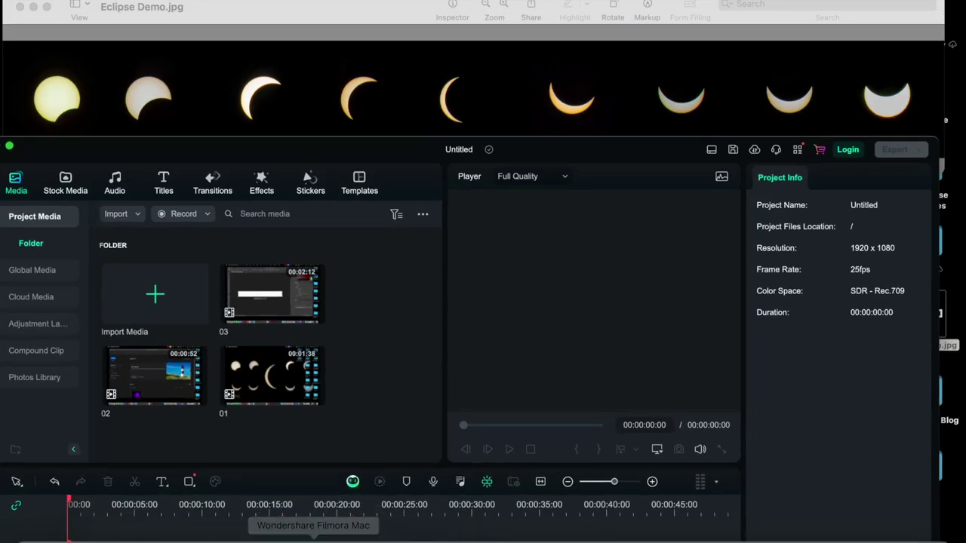